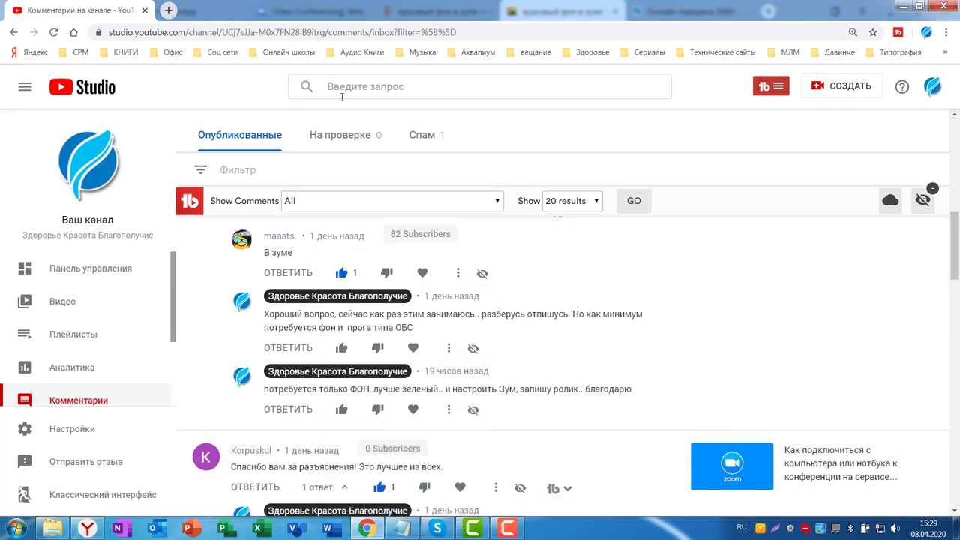
Step: Switch to Yandex Browser, dismiss the contact request form on the zkbv.ru page and show the ЗУМ note in Notepad
left_click(88, 529)
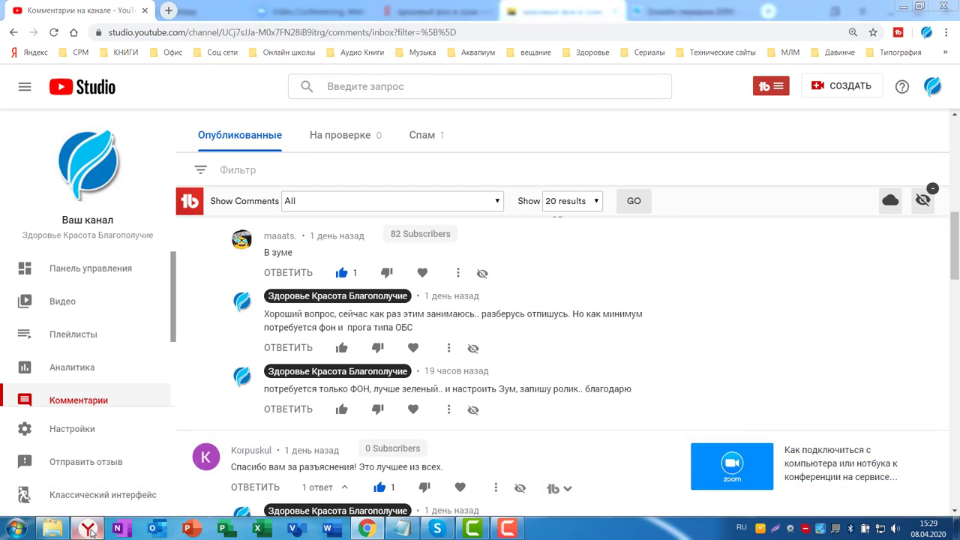
left_click(698, 10)
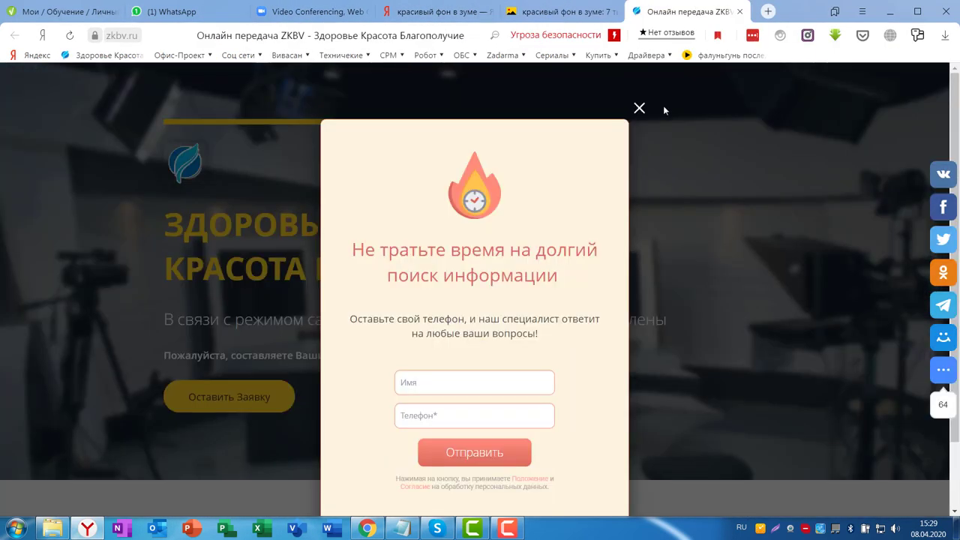
left_click(639, 109)
left_click(402, 528)
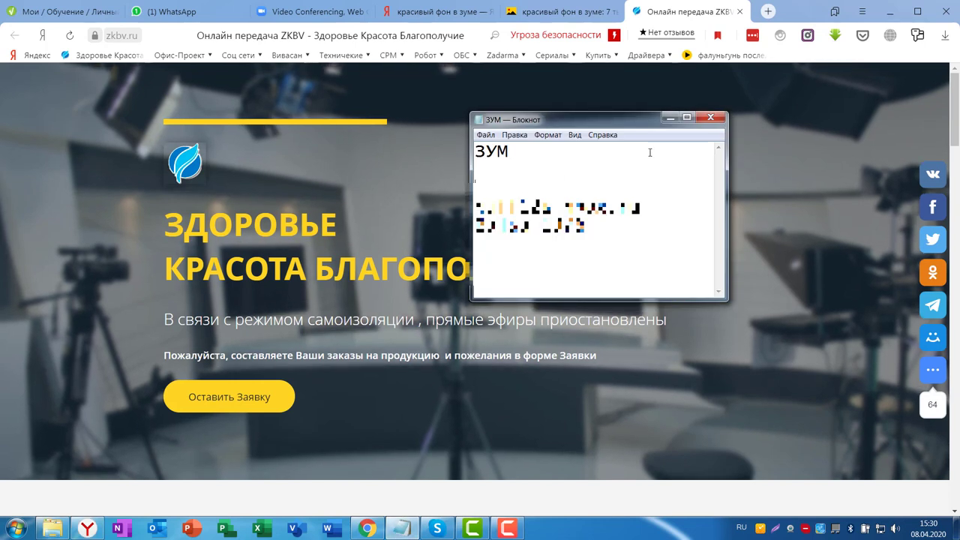
Step: Sign in on the Zoom website with the saved account e-mail and password and open the account profile
left_click(290, 12)
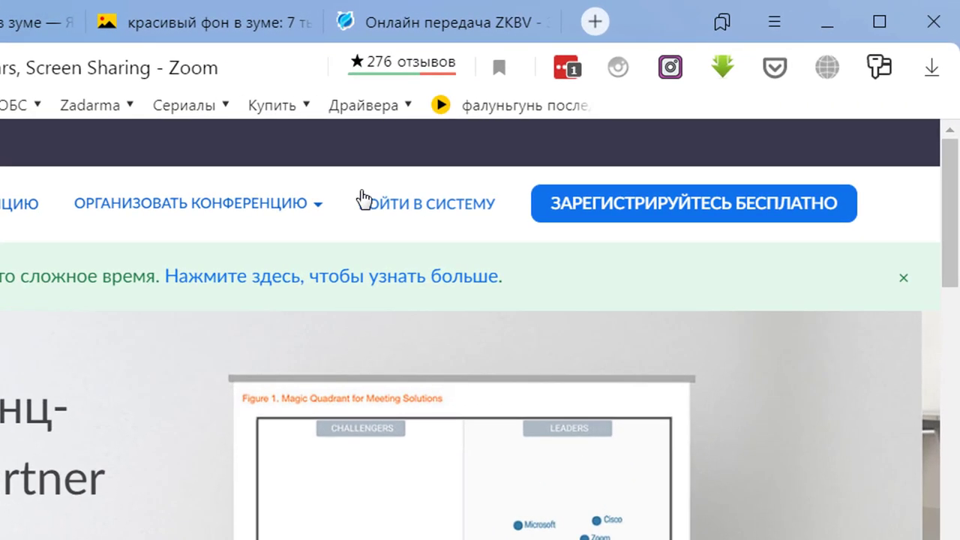
left_click(396, 209)
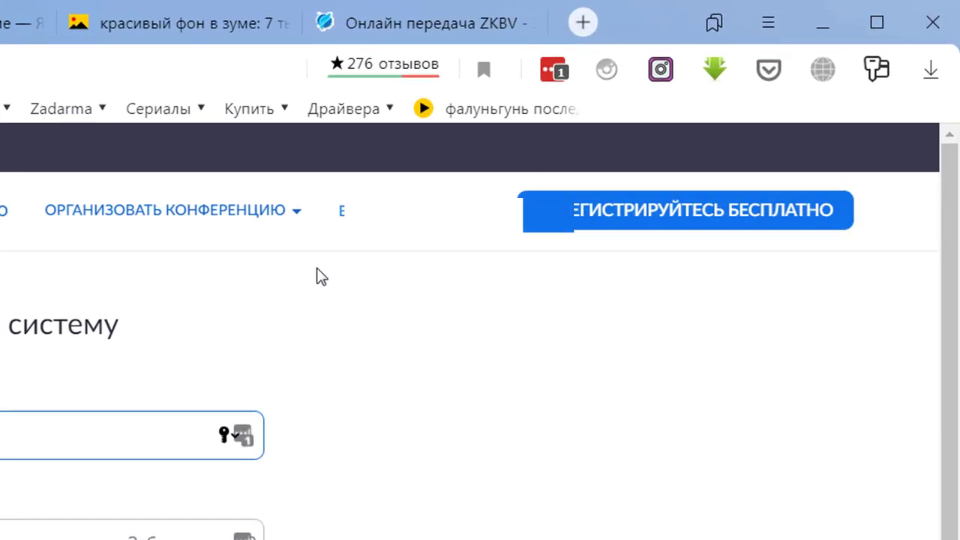
left_click(249, 450)
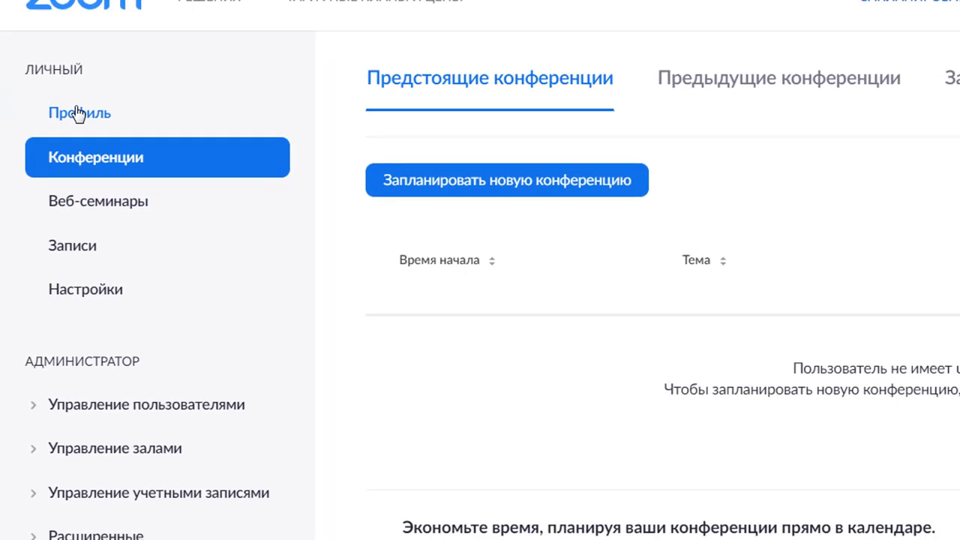
left_click(78, 113)
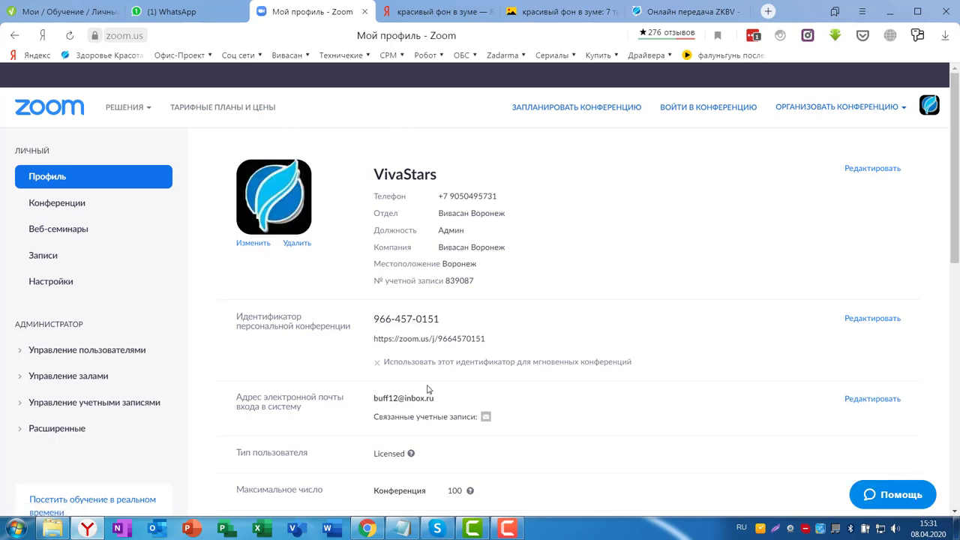
Step: Open the web account's settings, examine the meeting options including Виртуальный фон, and close the page
left_click(66, 283)
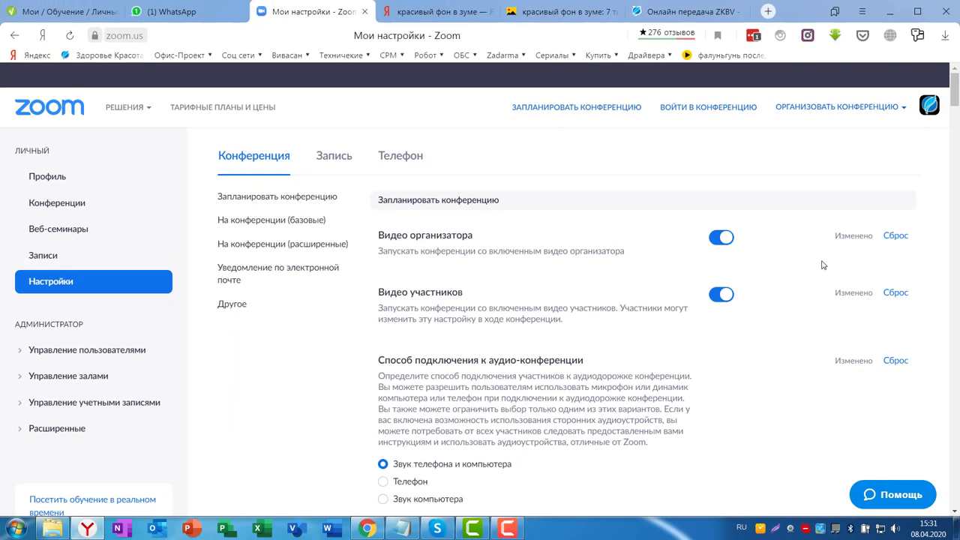
scroll(815, 270, "down", 10)
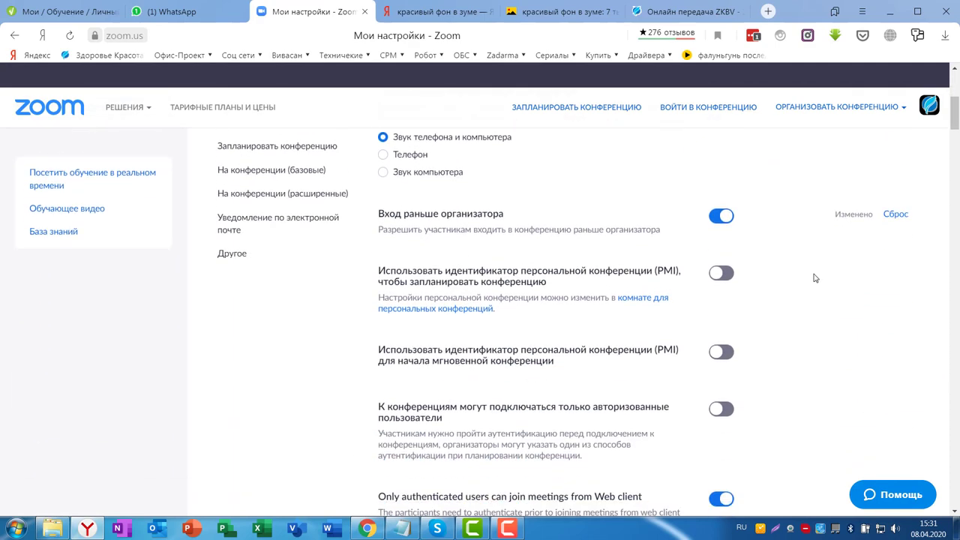
scroll(811, 284, "down", 6)
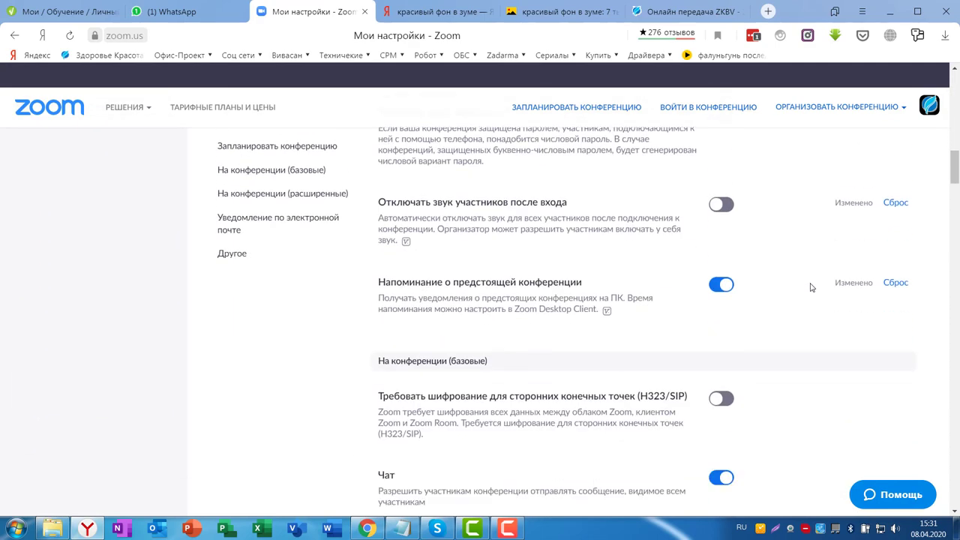
scroll(811, 288, "down", 8)
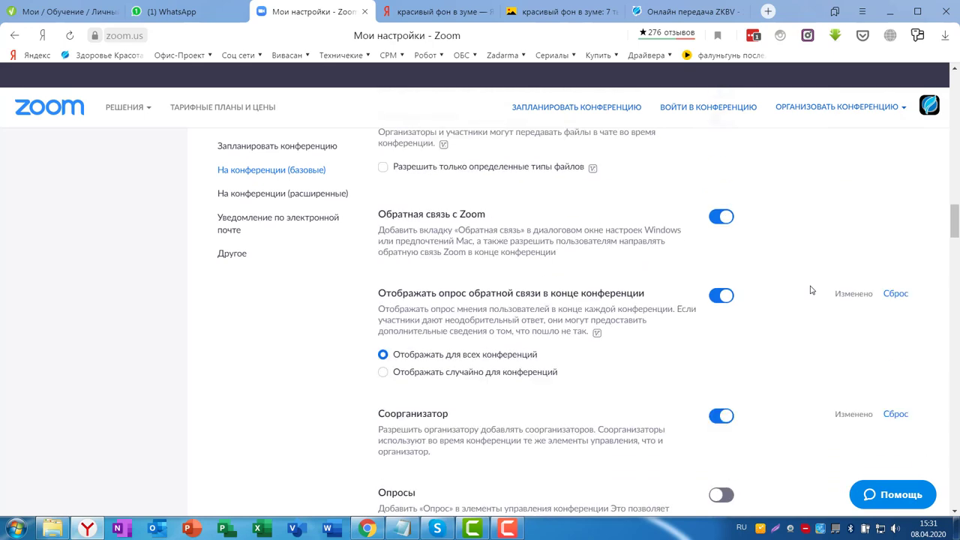
scroll(813, 290, "down", 8)
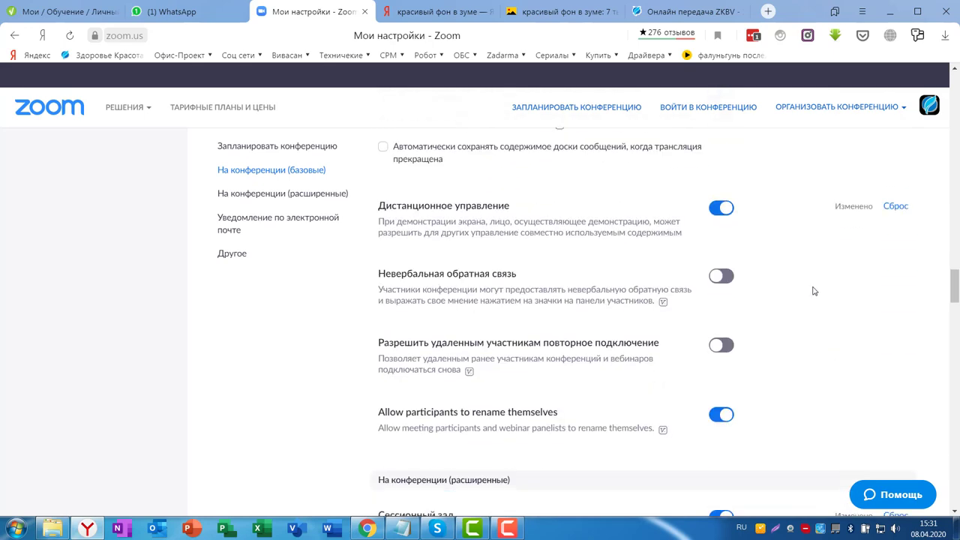
scroll(815, 293, "down", 10)
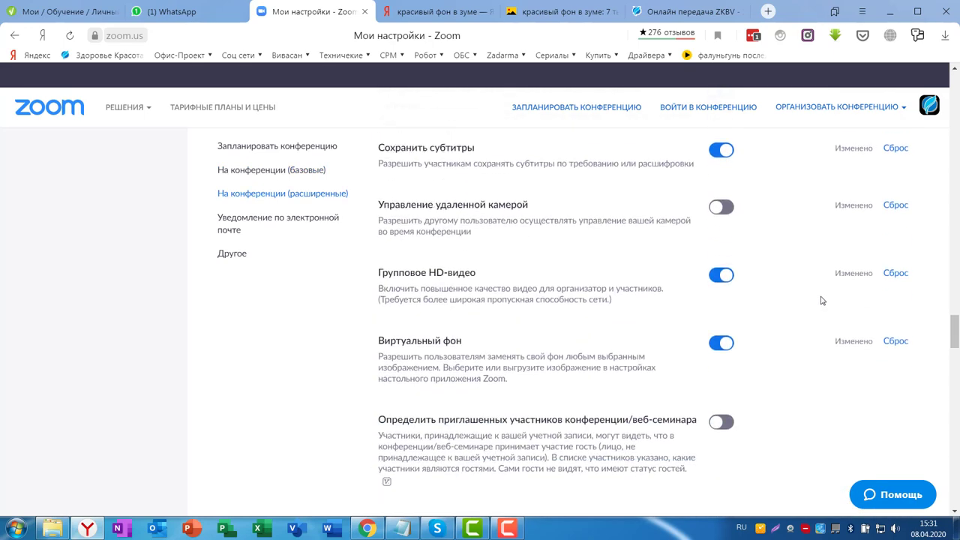
scroll(823, 304, "down", 5)
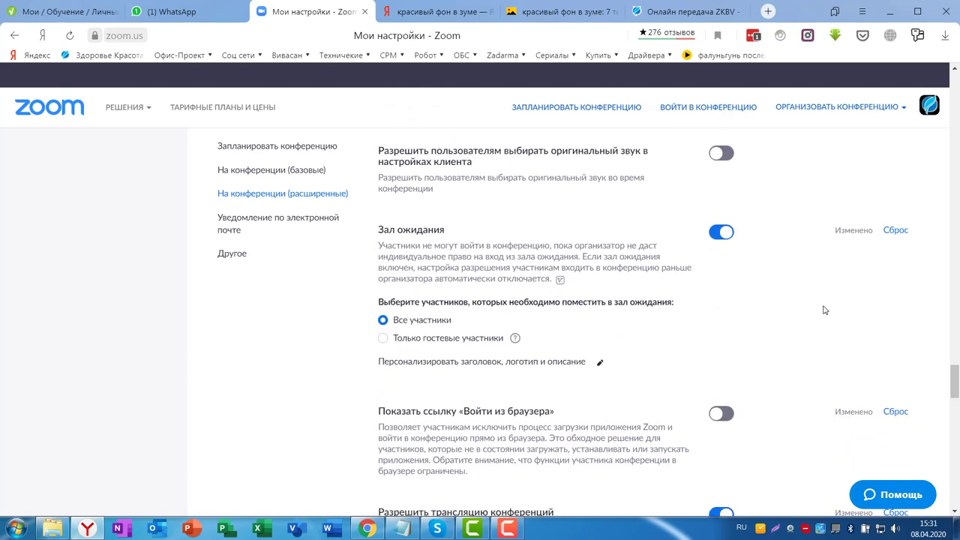
scroll(824, 310, "down", 4)
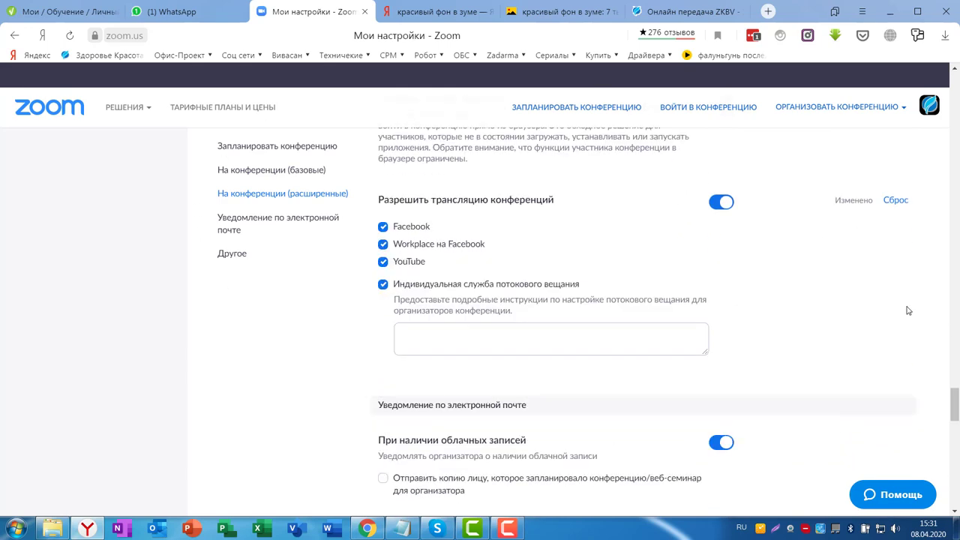
scroll(908, 311, "down", 15)
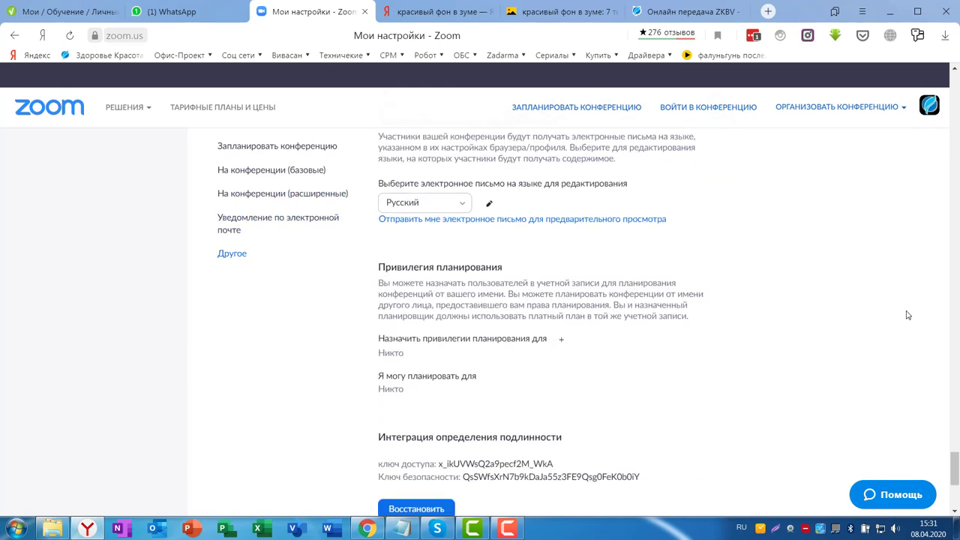
scroll(361, 140, "up", 15)
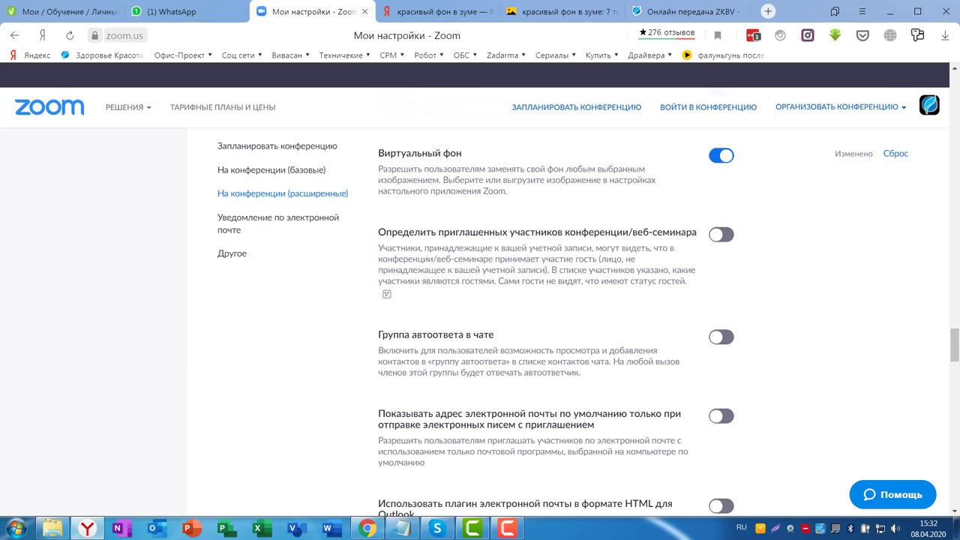
left_click_drag(955, 344, 360, 76)
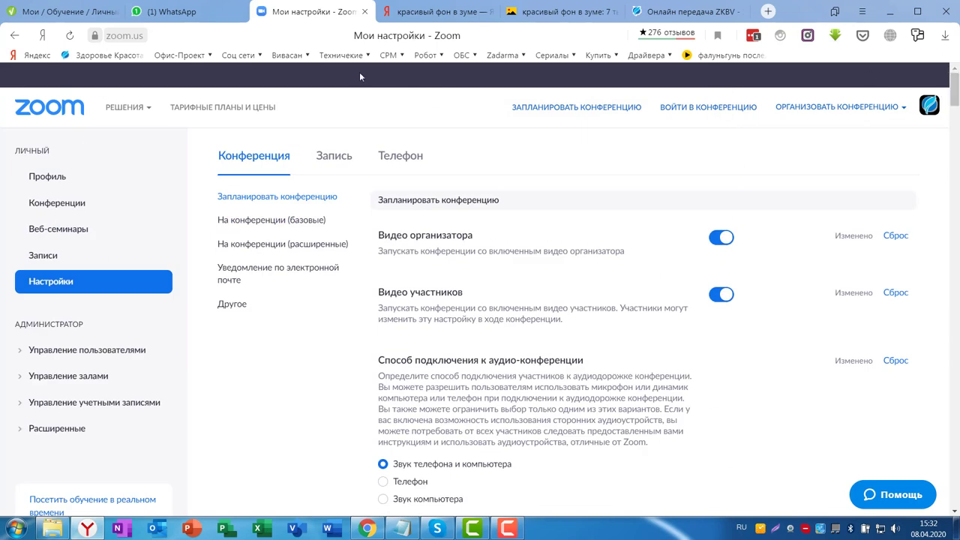
left_click(366, 12)
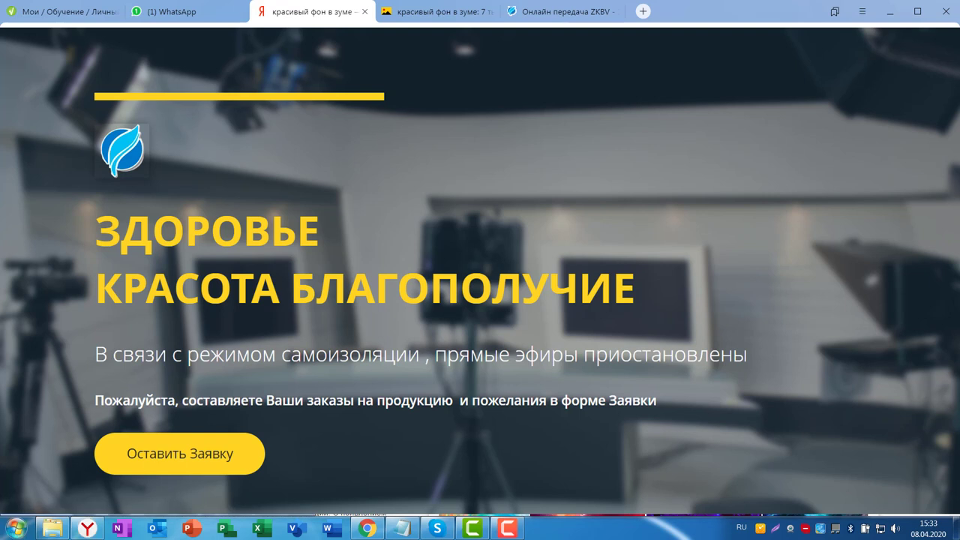
Step: Go to the desktop, locate Start Zoom among the installed programs and launch the Zoom desktop client
key("super+d")
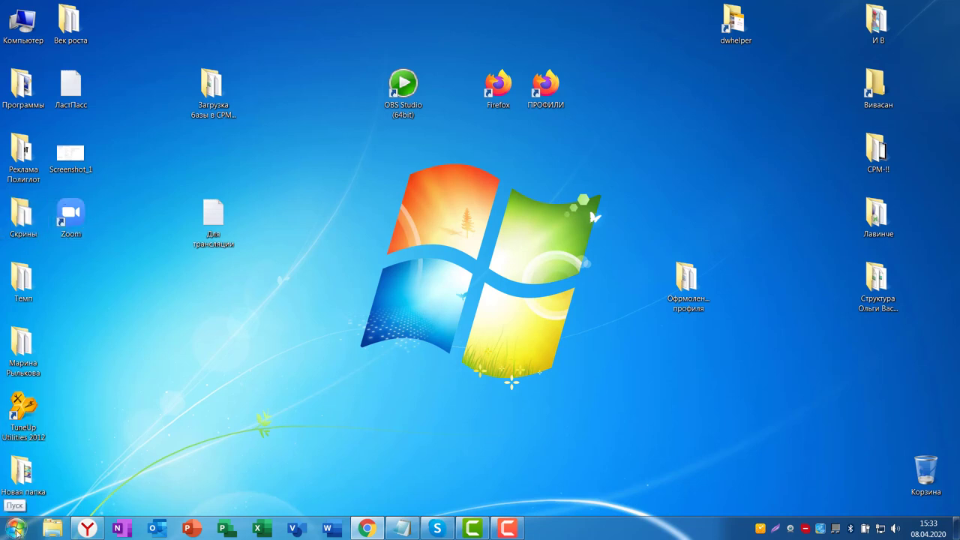
left_click(17, 530)
left_click(34, 474)
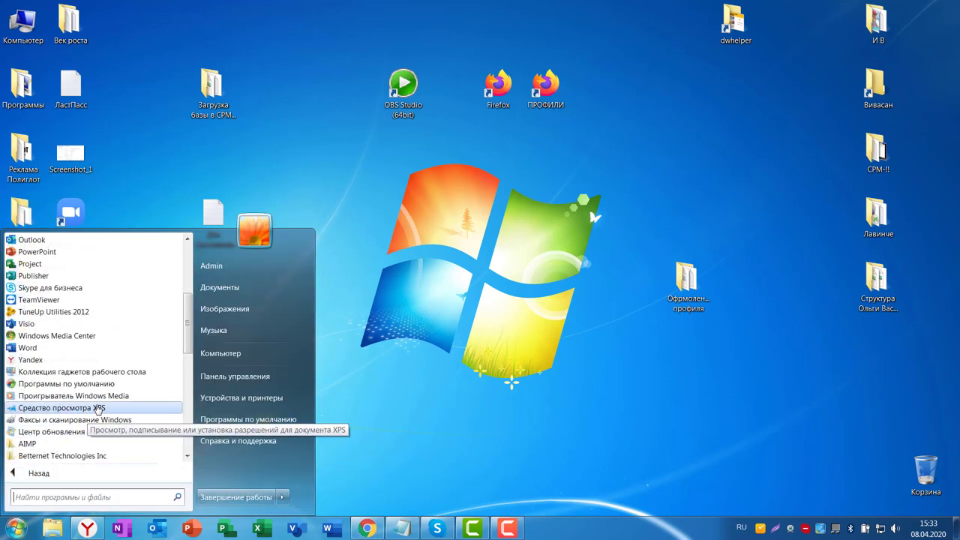
scroll(98, 409, "down", 10)
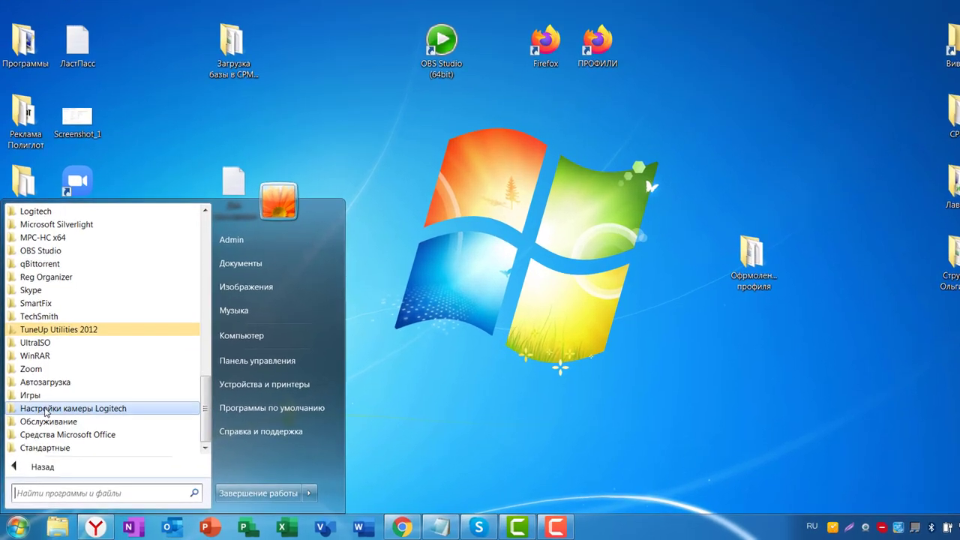
left_click(34, 369)
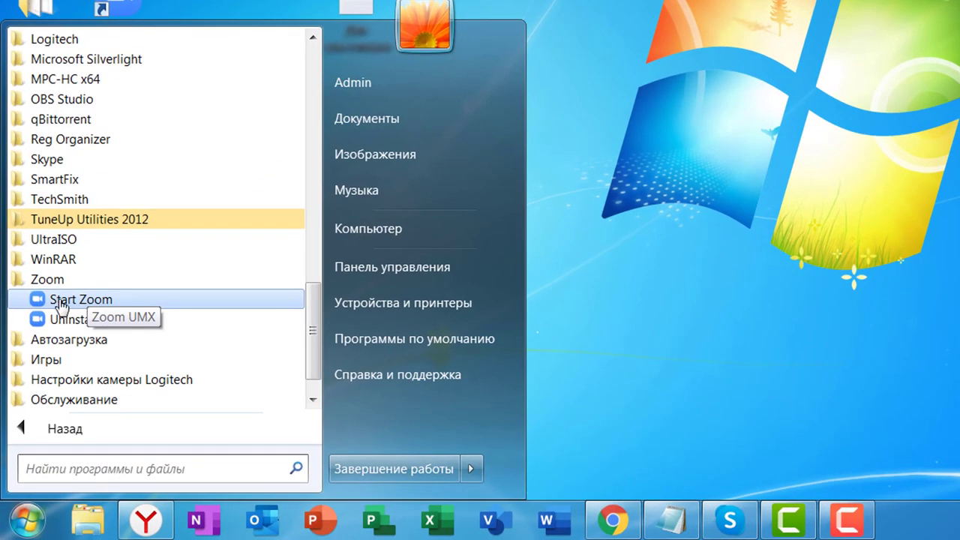
left_click(60, 300)
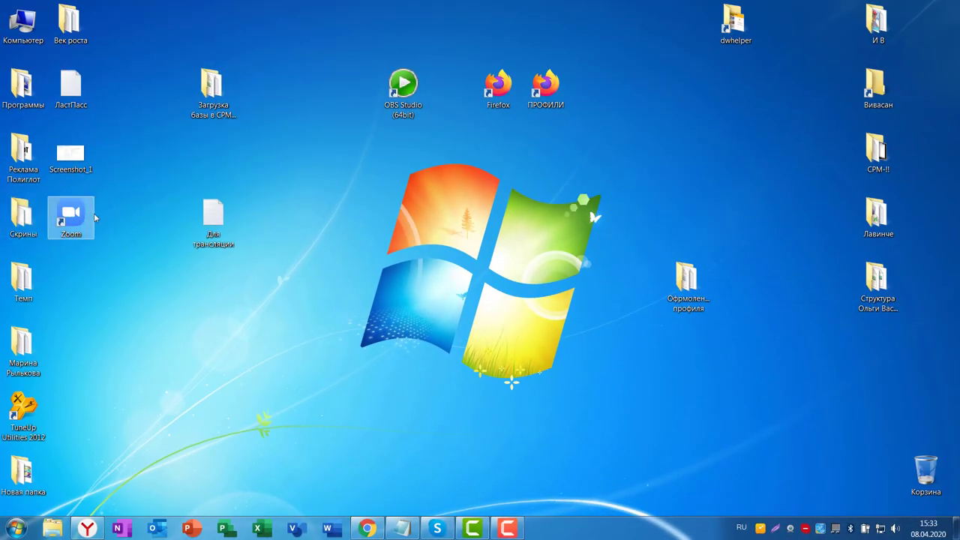
double_click(70, 218)
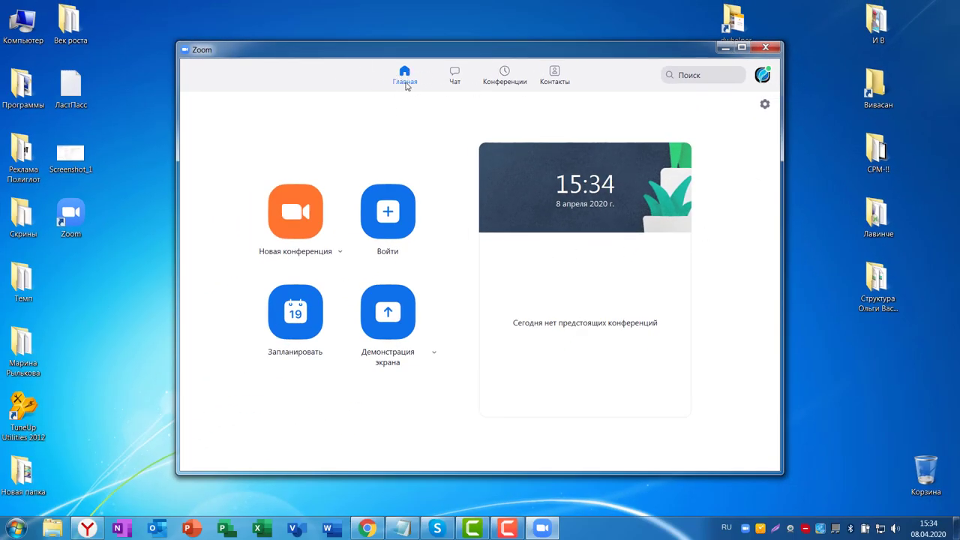
Step: Open the Zoom client's settings at the Виртуальный фон section
left_click(764, 106)
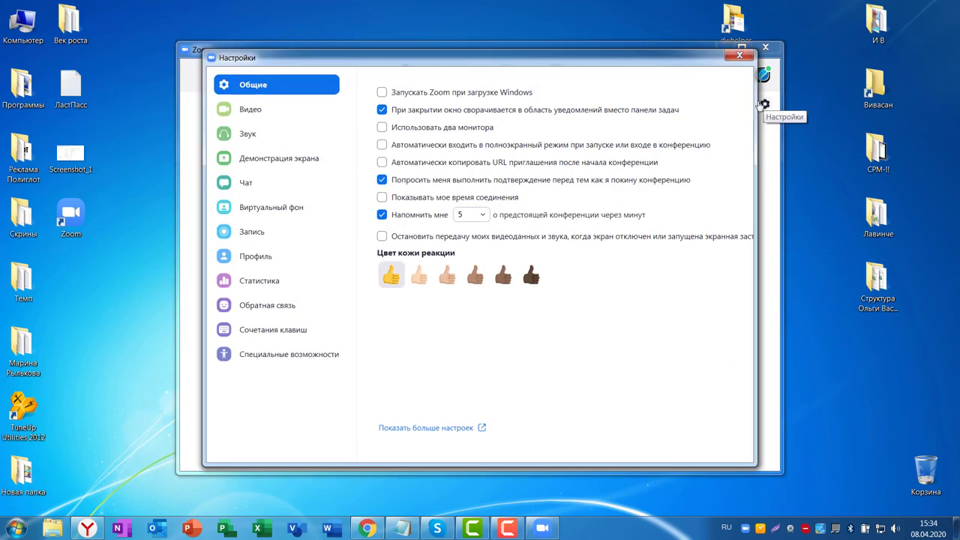
left_click(257, 210)
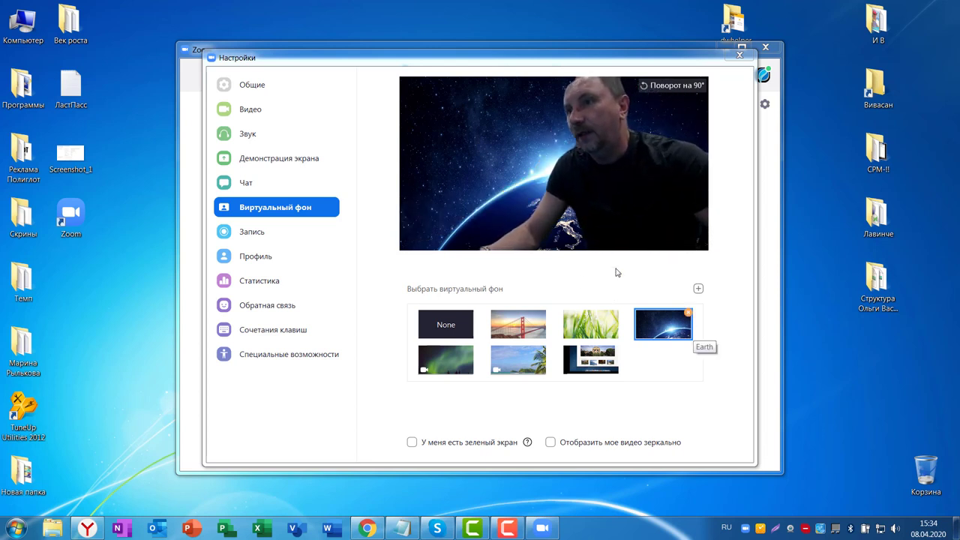
Step: Set the virtual background to None for comparison, then apply the red suspension bridge image
mouse_move(691, 327)
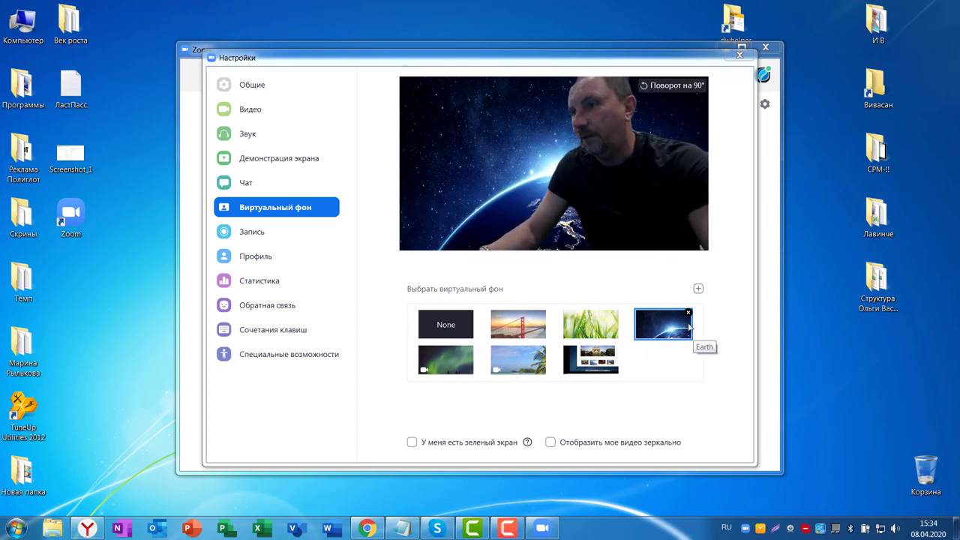
left_click(446, 327)
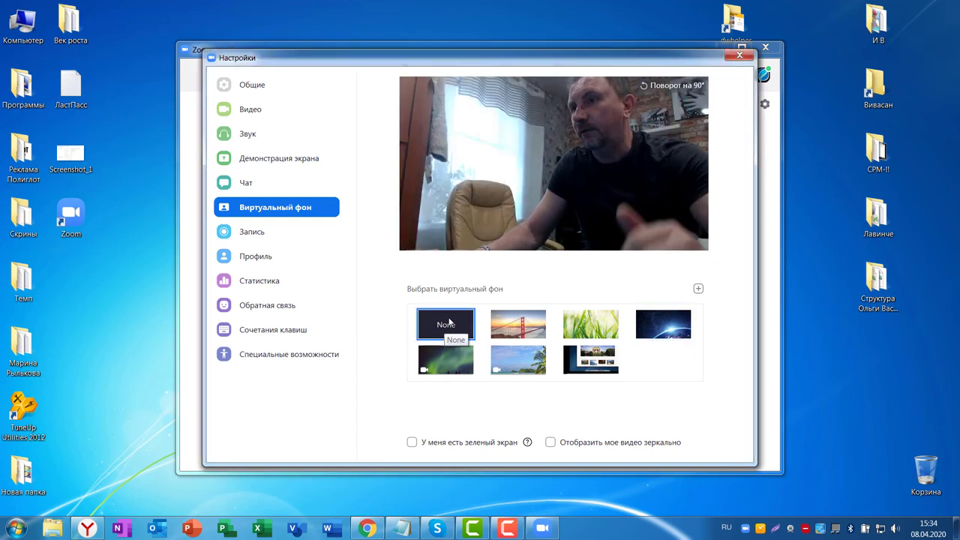
mouse_move(668, 315)
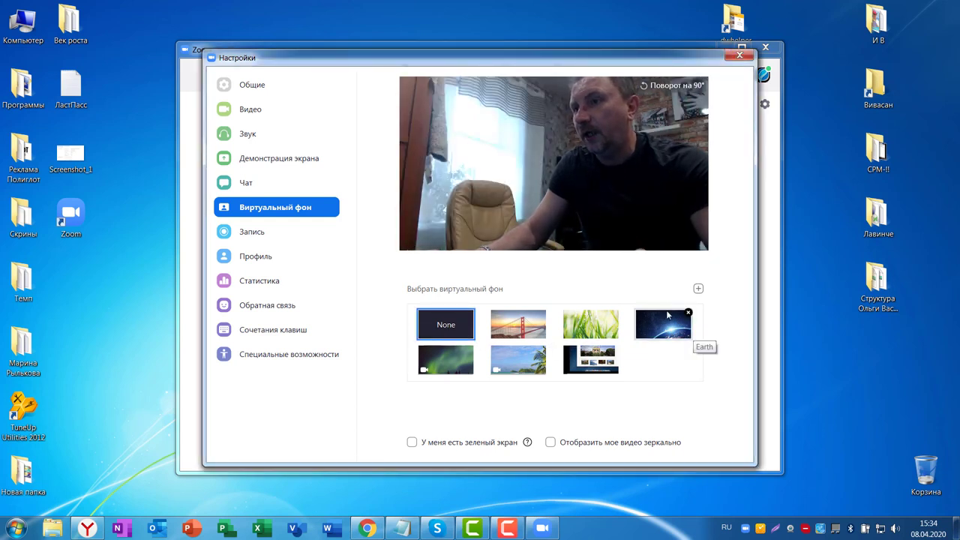
left_click(531, 335)
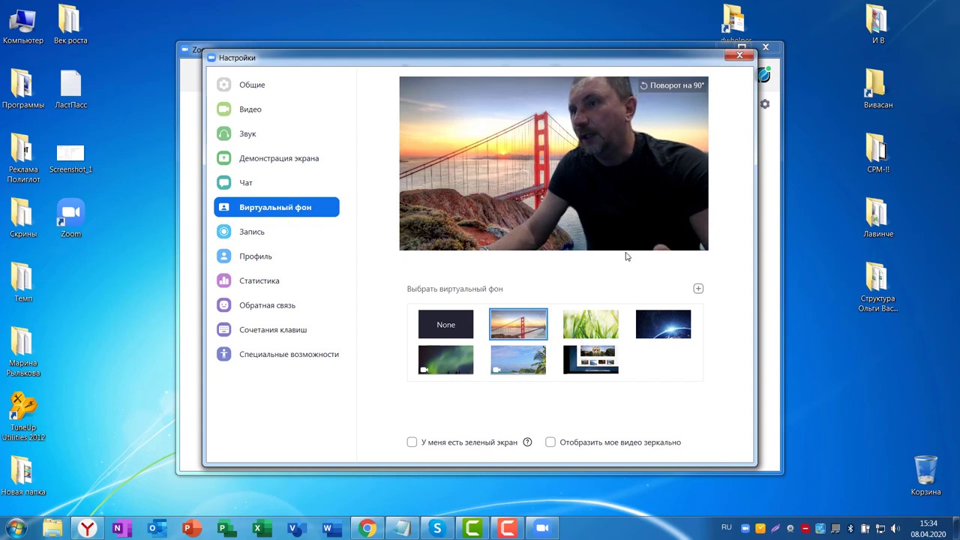
Step: Try mirroring the camera video with Отобразить мое видео зеркально and turn the option back off
left_click(551, 444)
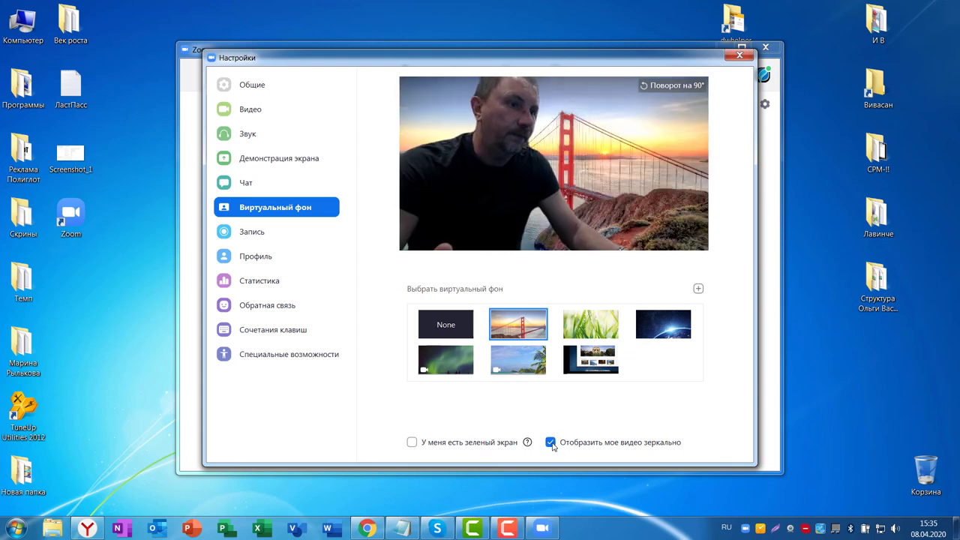
left_click(551, 443)
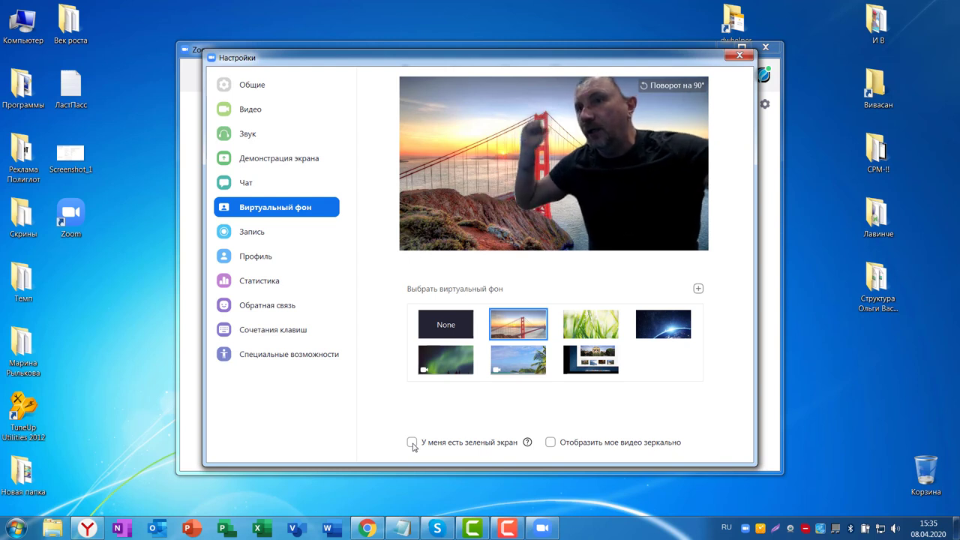
Step: Clear the bridge background with None and apply the Beach video as the virtual background
left_click(441, 330)
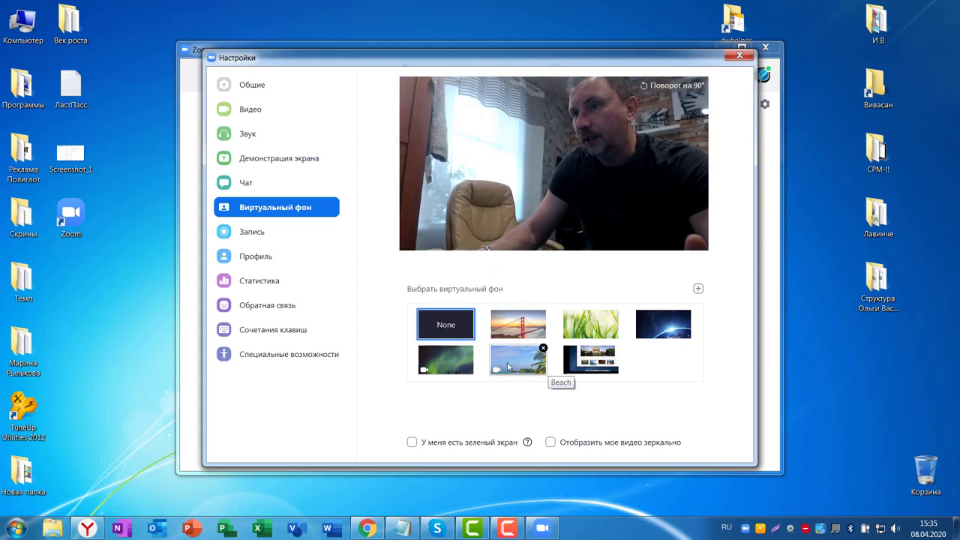
left_click(545, 363)
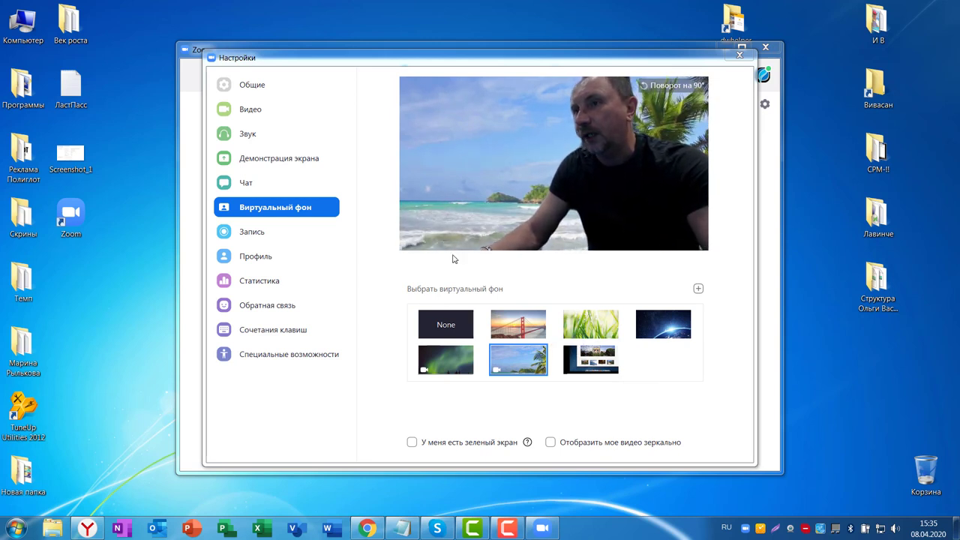
Step: Close the Zoom settings, switch to Skype and follow the Zoom meeting link posted in the VivaStars chat
left_click(699, 290)
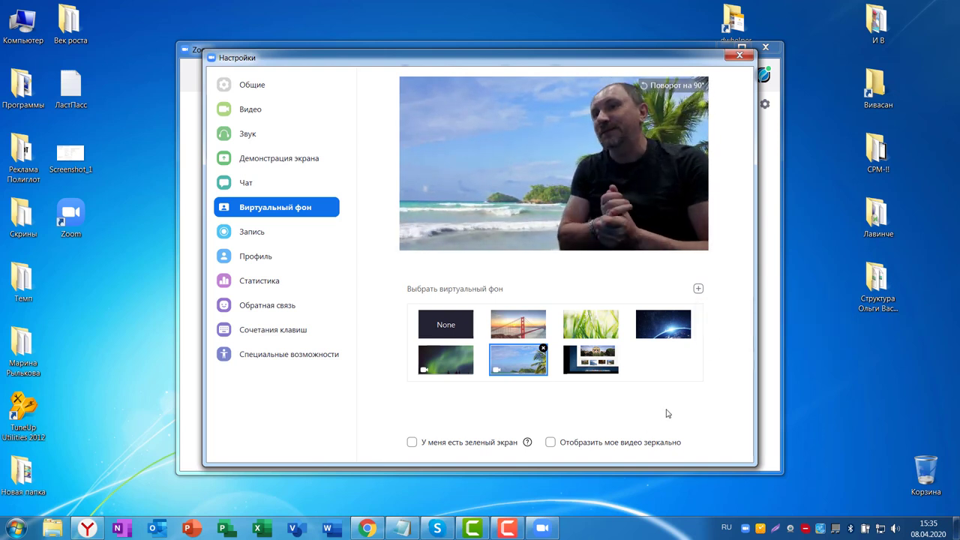
left_click(740, 56)
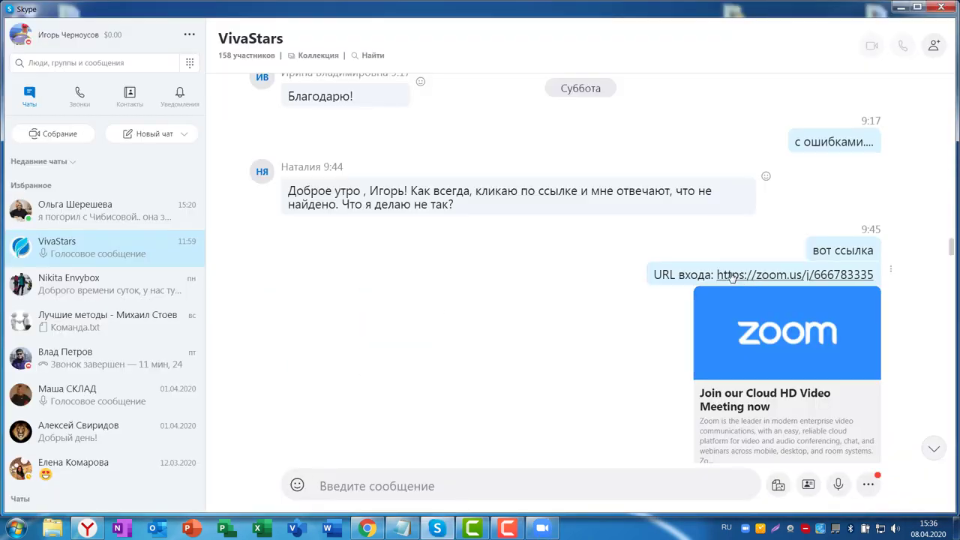
scroll(670, 262, "down", 1)
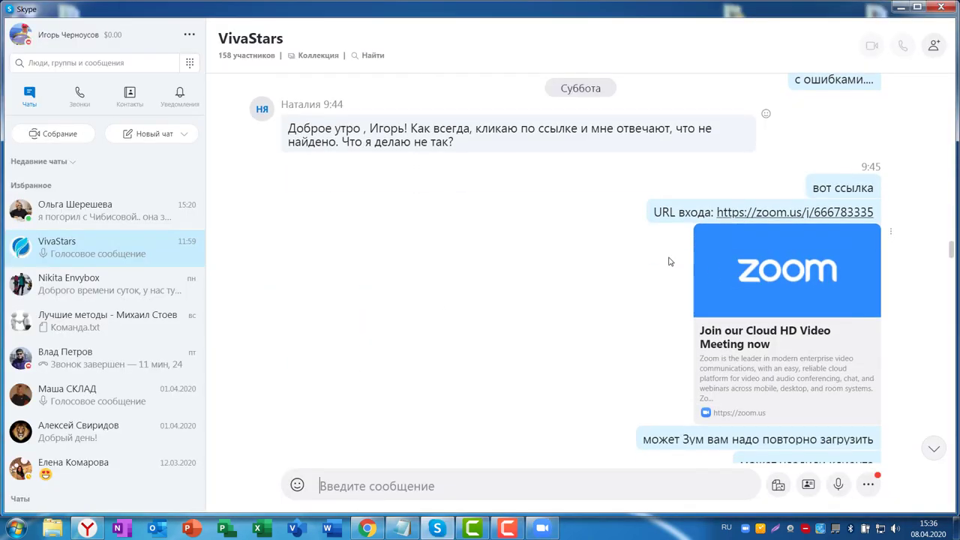
left_click(761, 213)
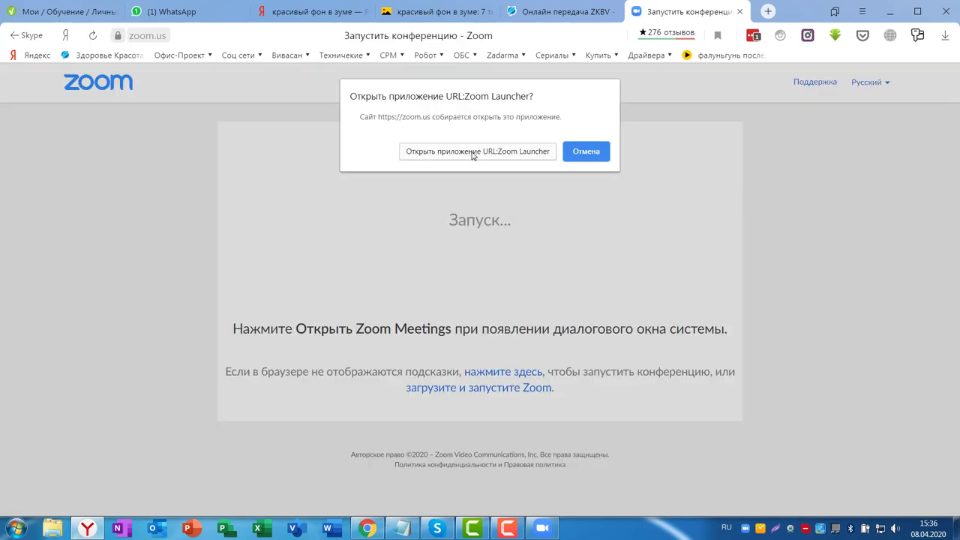
Step: Launch the meeting in the Zoom client from the browser and join with computer audio
left_click(473, 154)
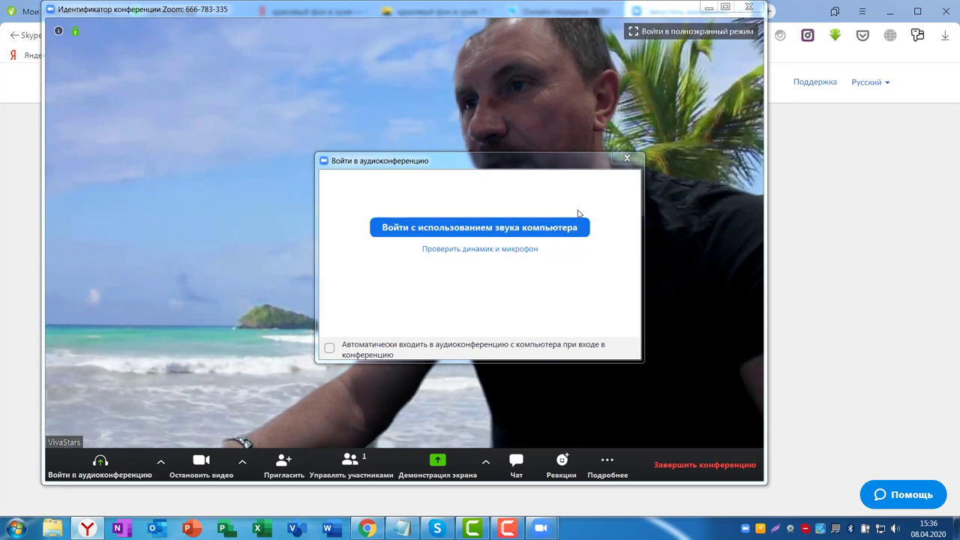
left_click(472, 228)
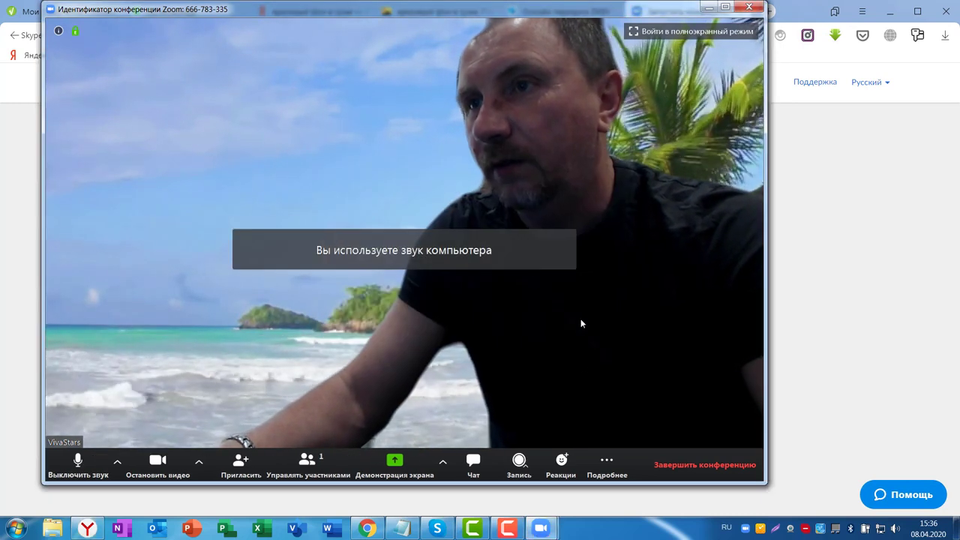
left_click_drag(560, 10, 629, 17)
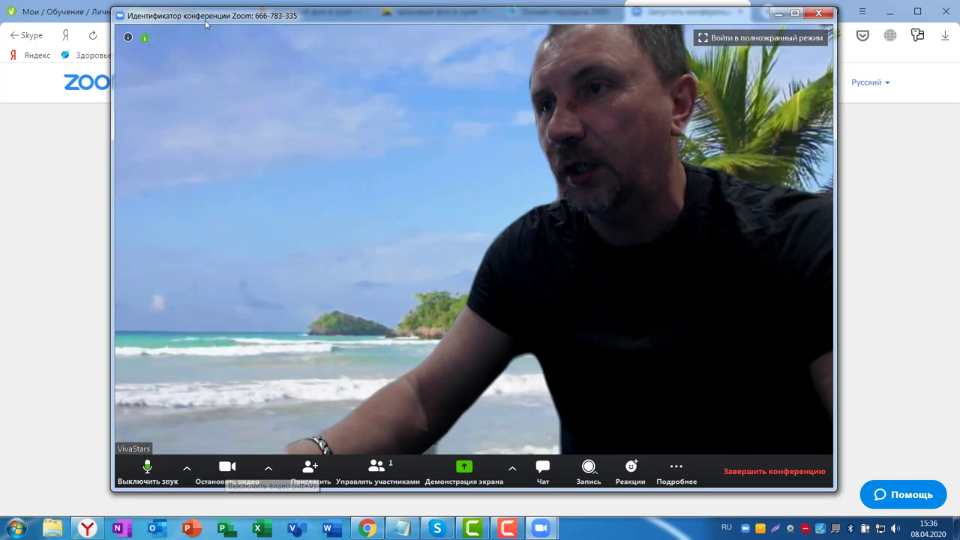
Step: Bring up the main Zoom window during the meeting and open its settings at the Виртуальный фон section
left_click(540, 530)
left_click(483, 486)
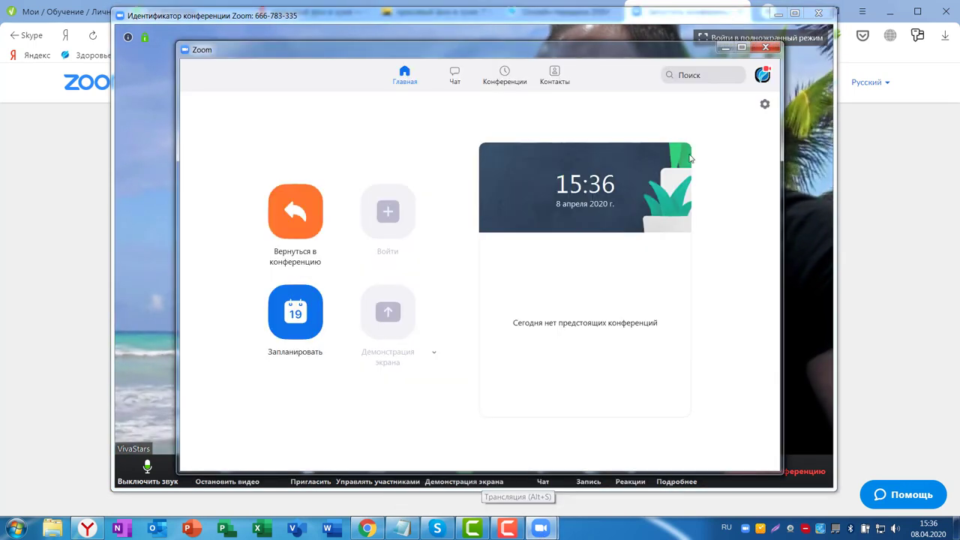
left_click_drag(625, 57, 704, 259)
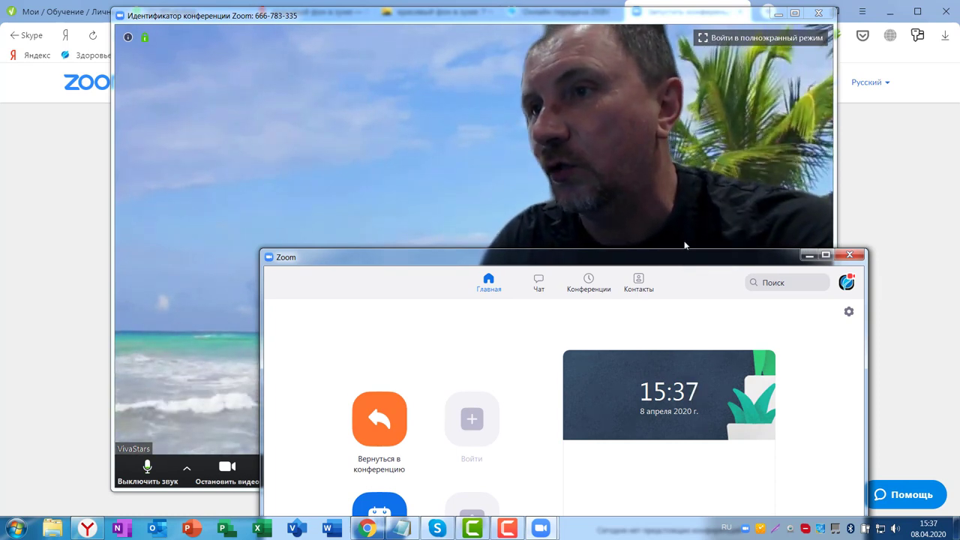
left_click_drag(702, 257, 694, 83)
left_click(846, 143)
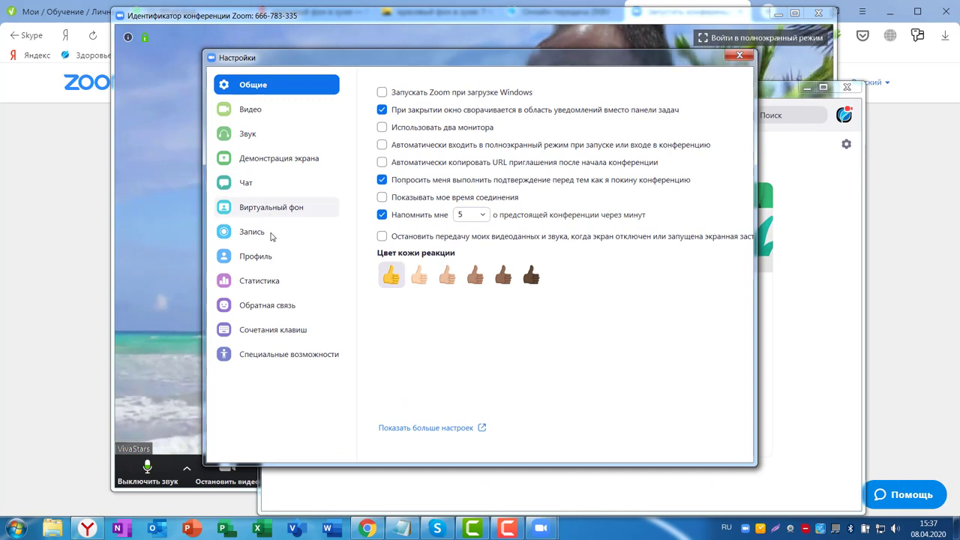
left_click_drag(568, 74, 719, 135)
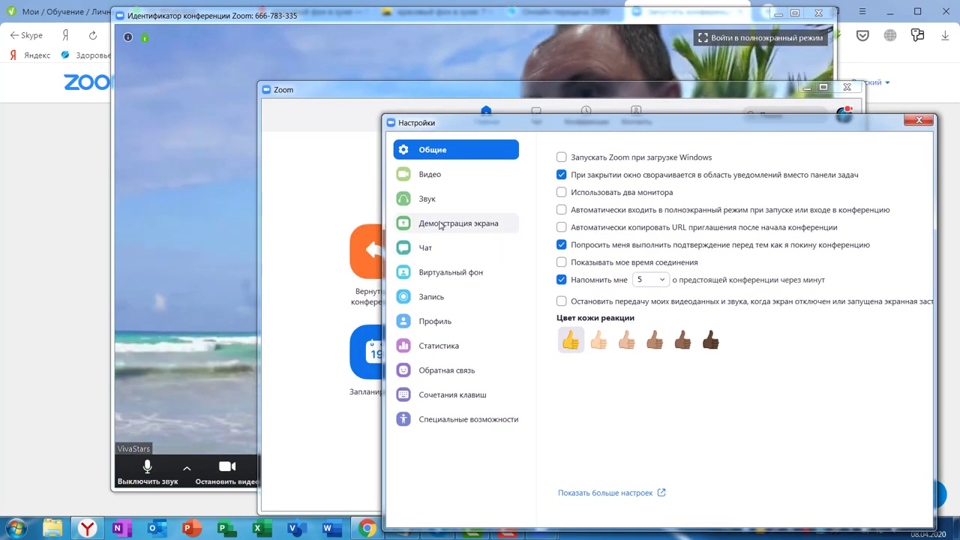
left_click(450, 273)
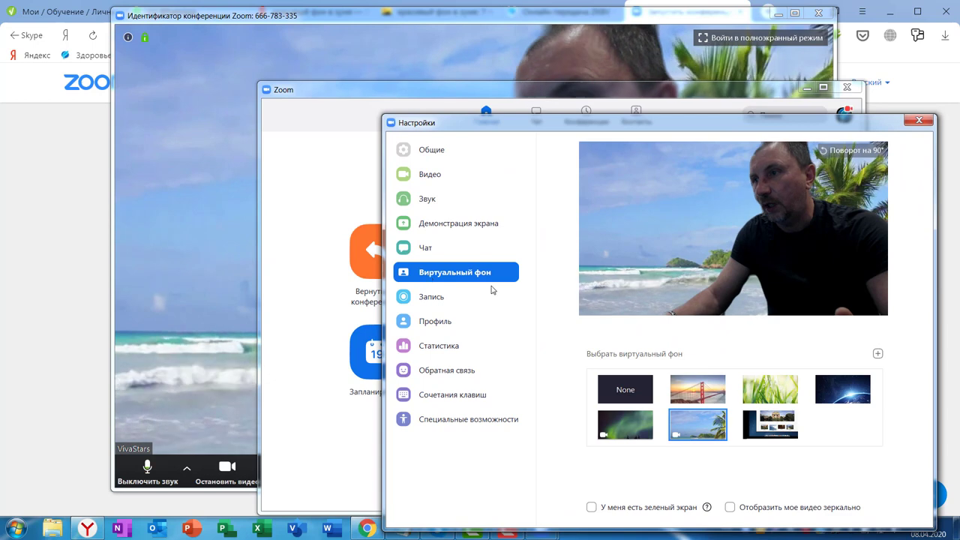
Step: Apply the San Francisco virtual background, minimize the main Zoom window and arrange the settings beside the meeting video
left_click(699, 395)
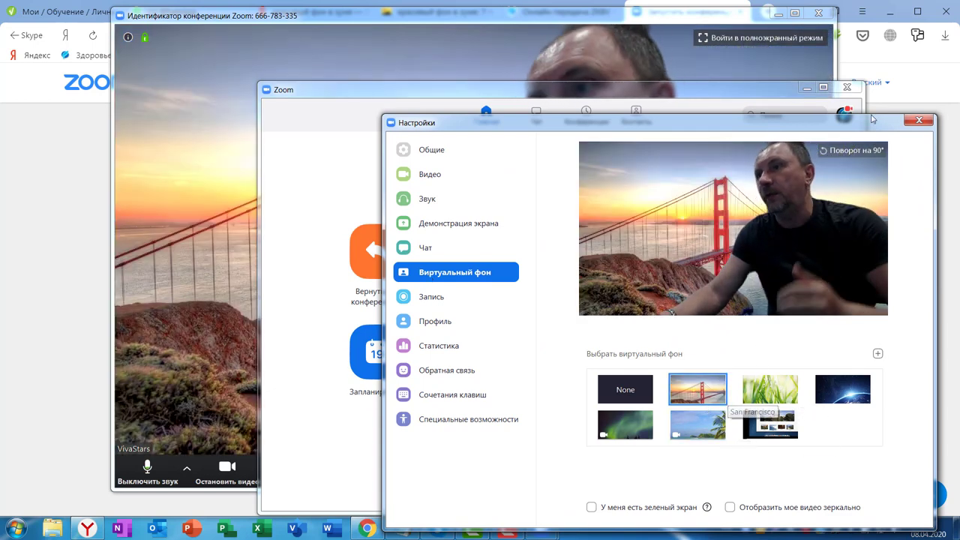
left_click(807, 87)
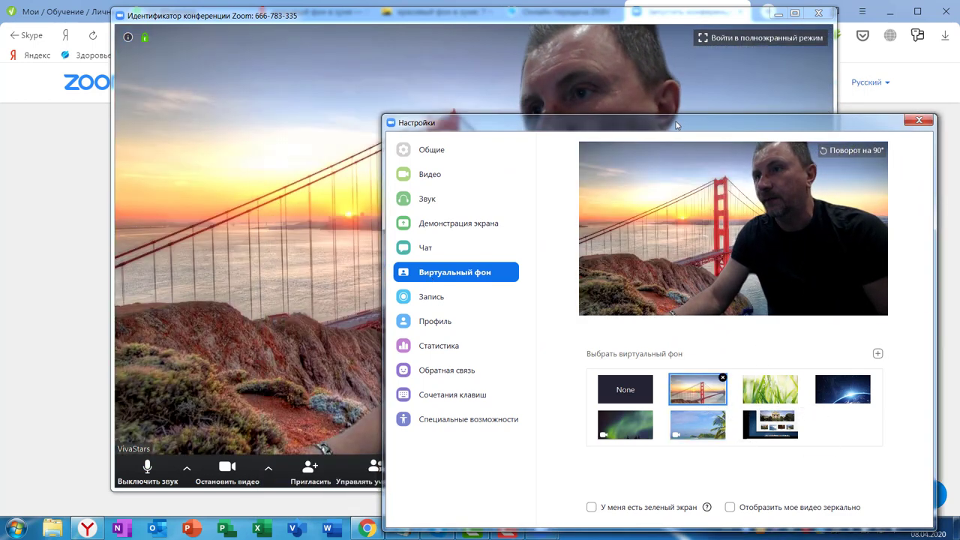
left_click_drag(703, 125, 802, 162)
left_click_drag(698, 87, 630, 81)
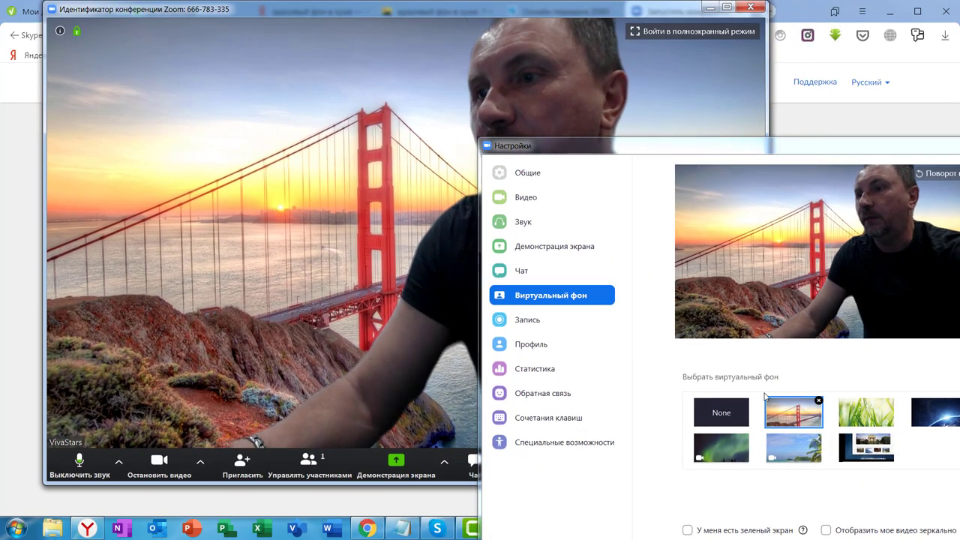
Step: Try the Northern Lights video and the custom computer-screen image as virtual backgrounds in the meeting
left_click(722, 449)
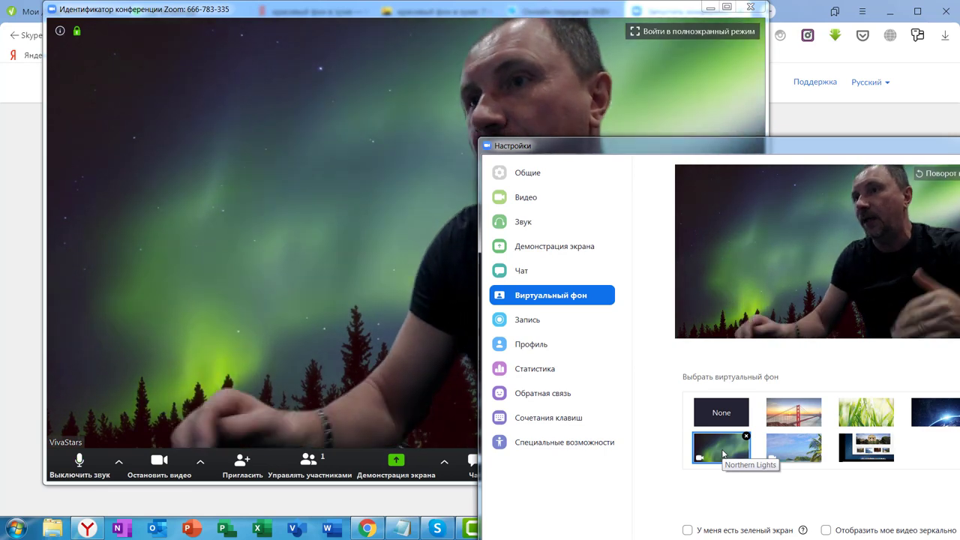
left_click(867, 453)
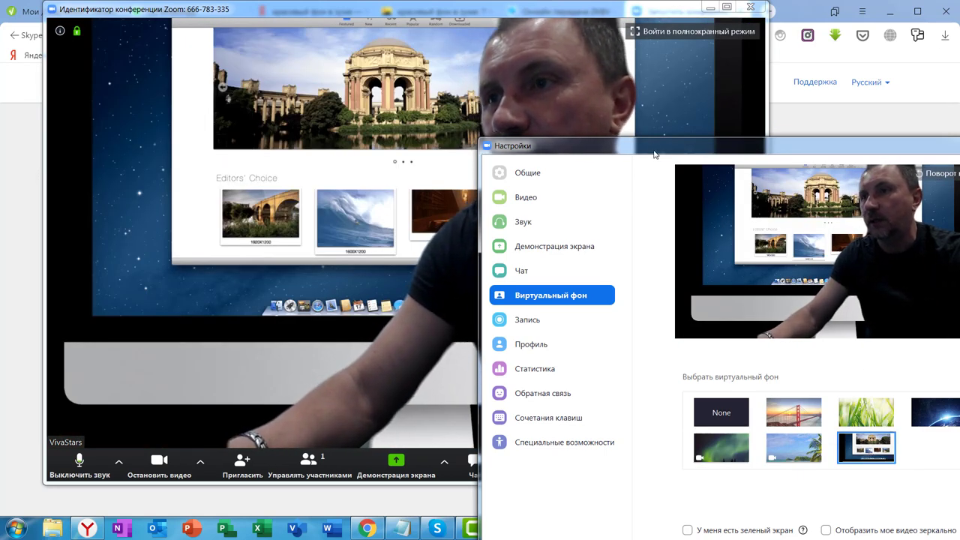
Step: Set the meeting's virtual background to None and close the settings window
left_click_drag(655, 155, 723, 88)
left_click(780, 343)
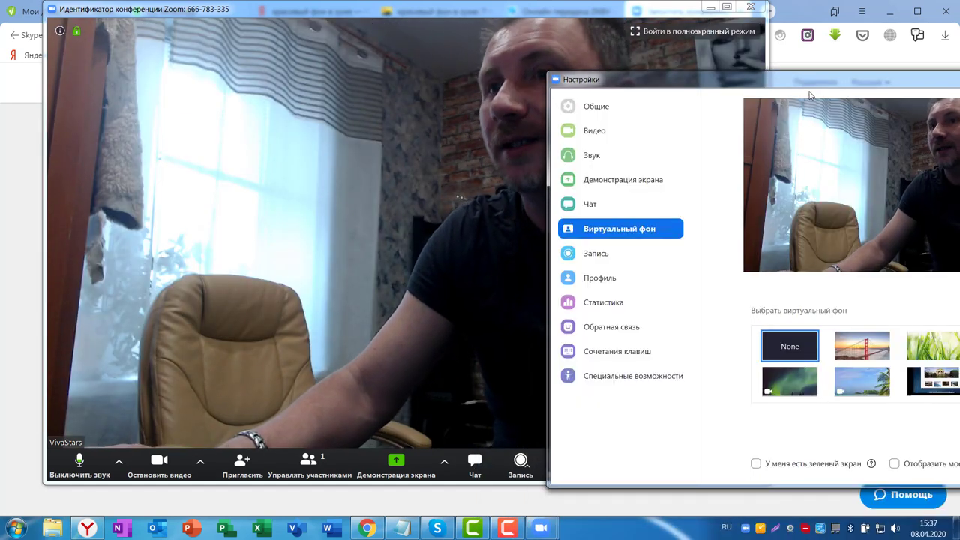
left_click_drag(736, 80, 610, 52)
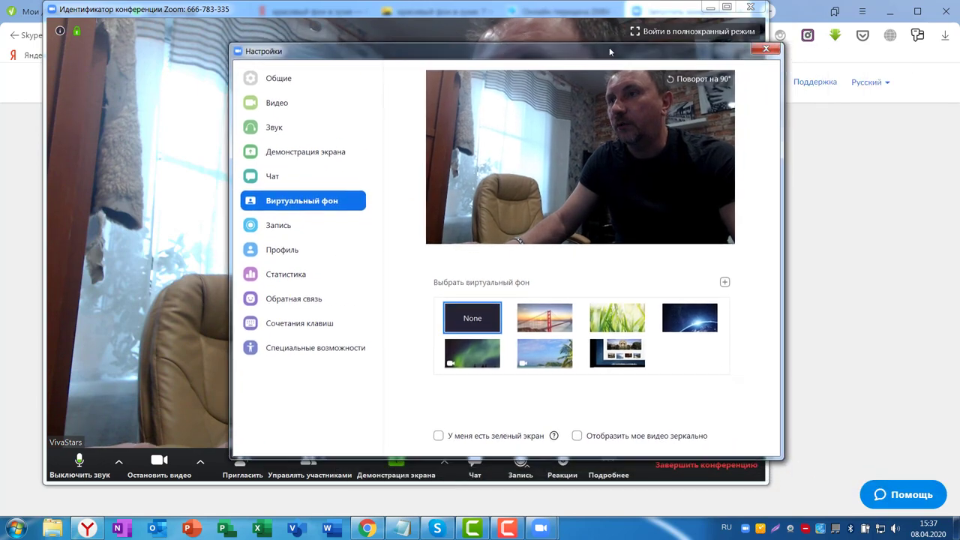
left_click(766, 50)
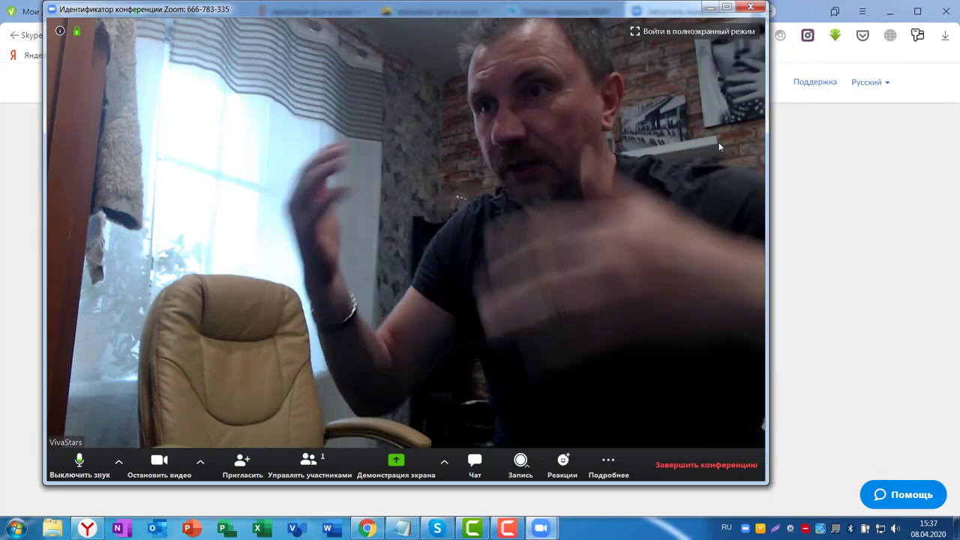